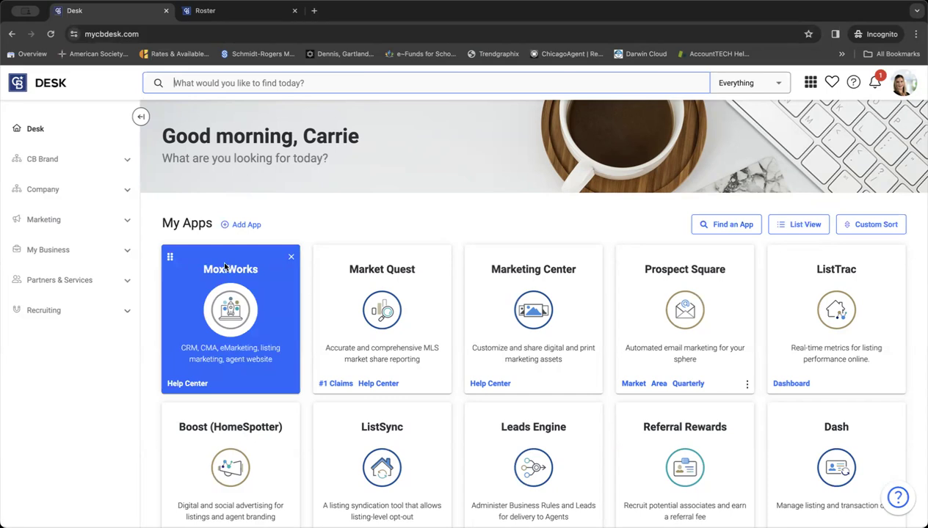
Switch to the Roster tab to show the agent's MoxiWorks profile page.
left_click(224, 13)
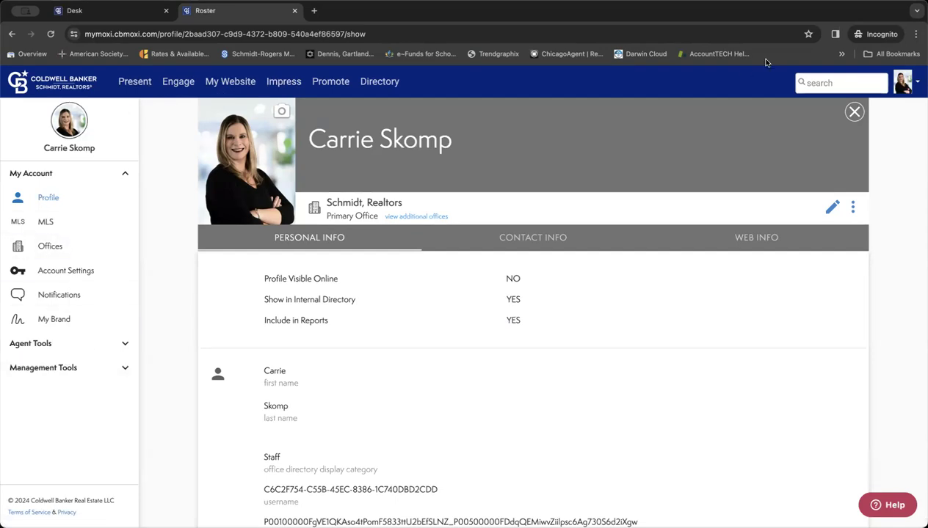
left_click(904, 87)
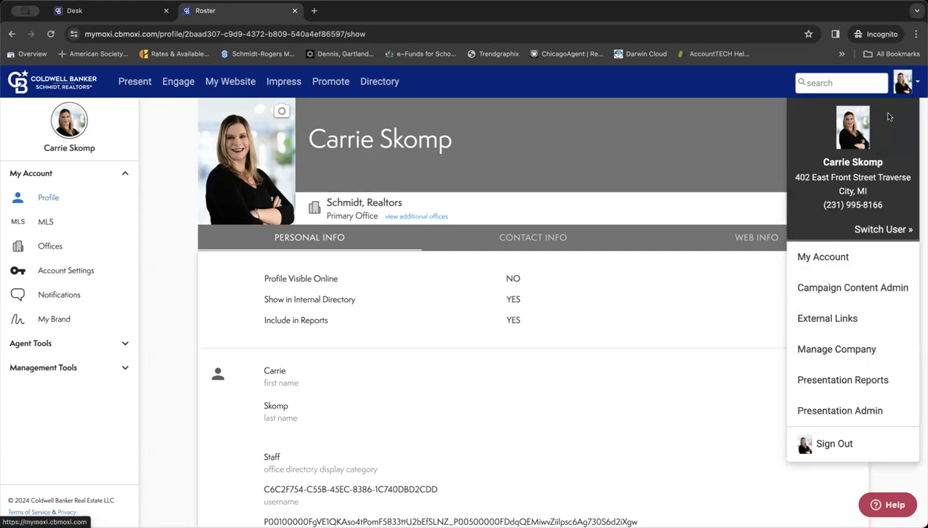
left_click(905, 84)
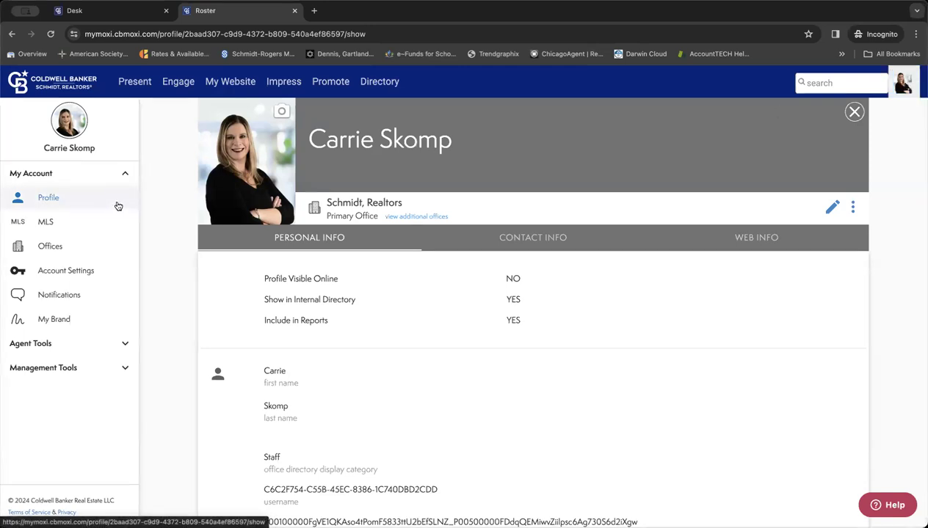
left_click(126, 181)
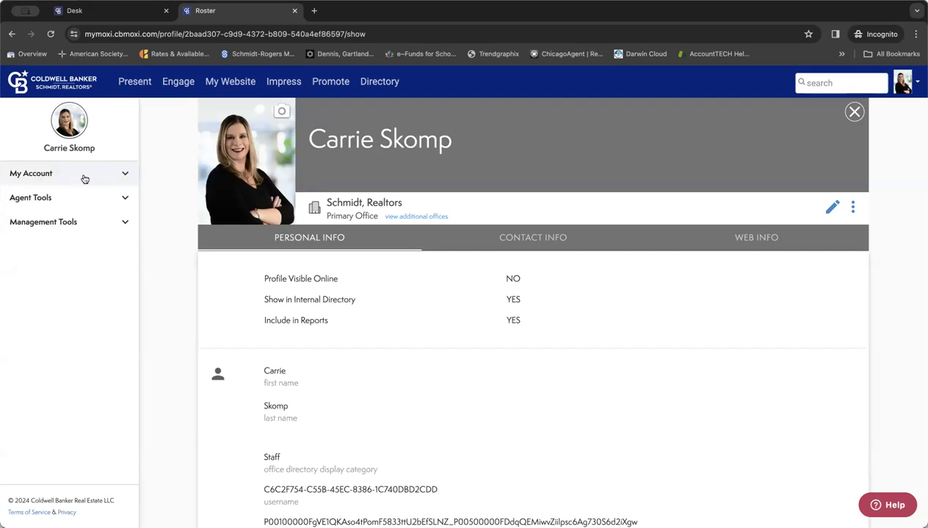
left_click(126, 176)
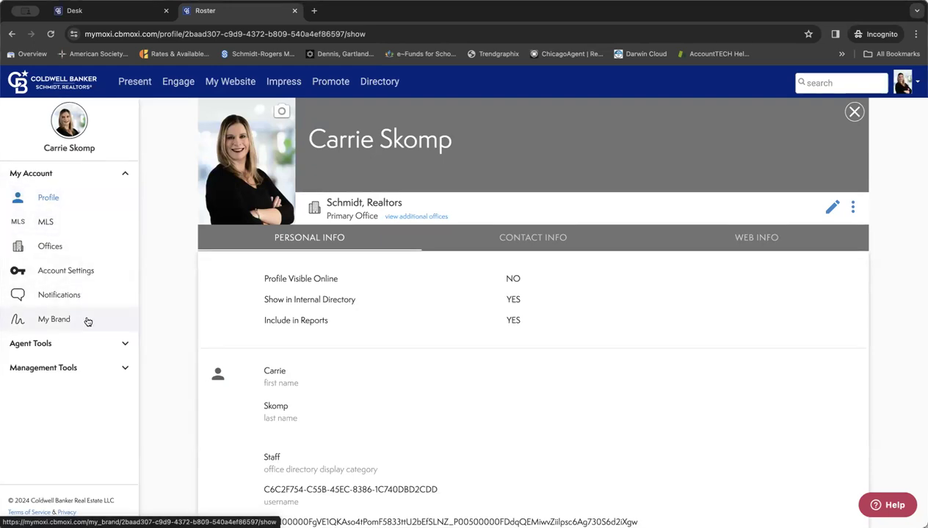
Open My Brand and browse the Signature Type choices, leaving it on Basic.
left_click(86, 322)
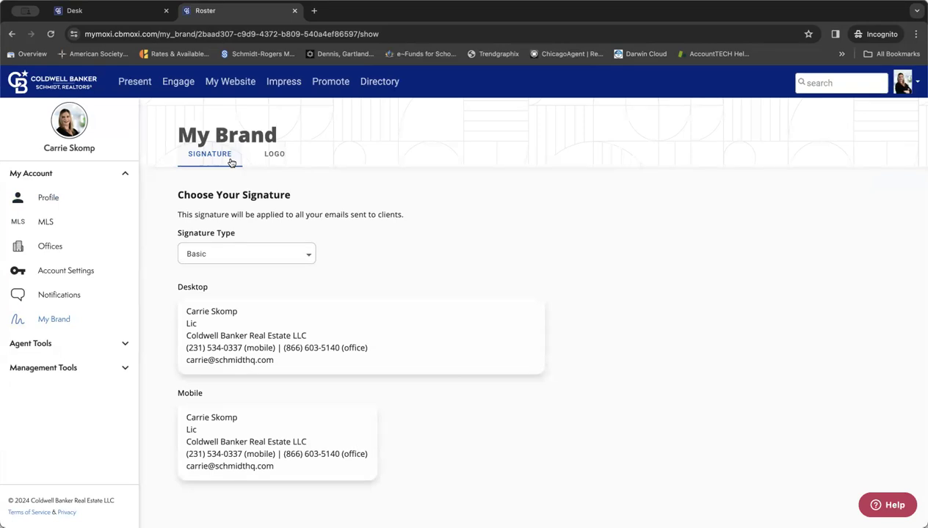
left_click(302, 252)
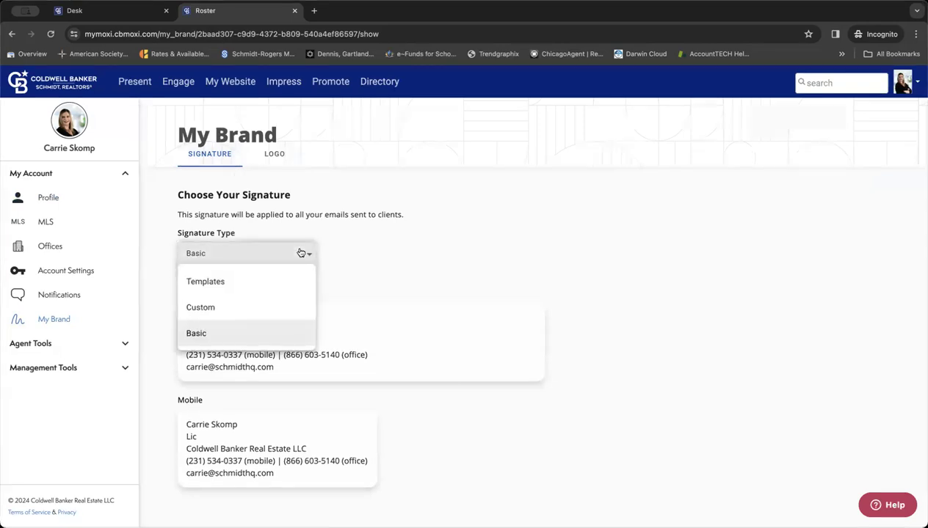
left_click(364, 240)
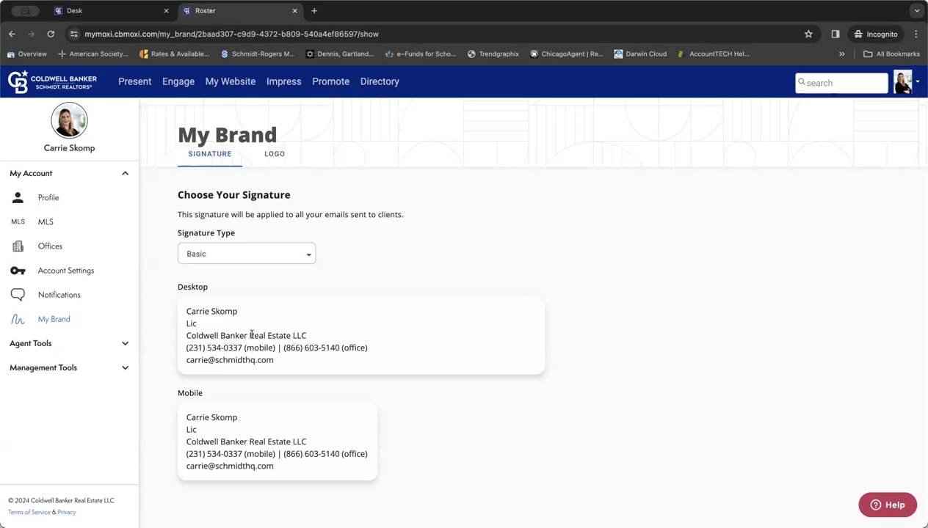
left_click(305, 255)
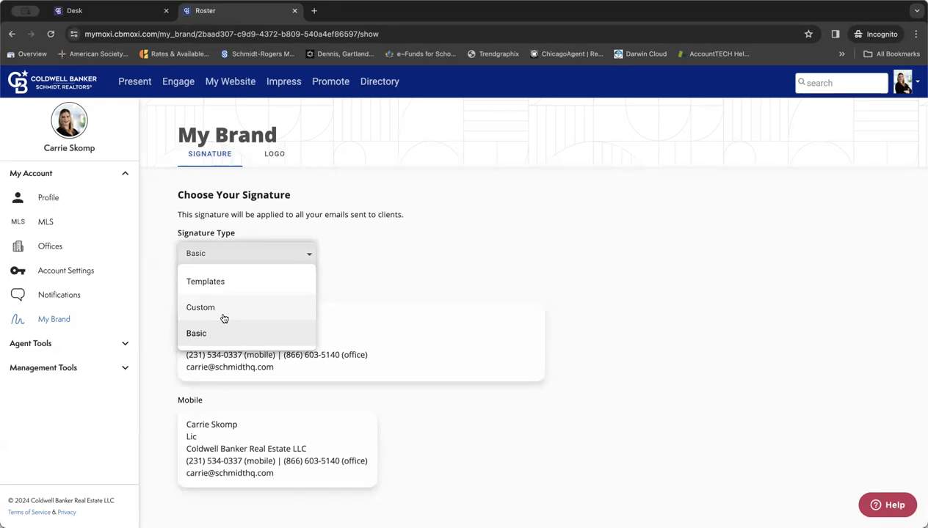
Set the signature type to Custom and review its editor and Desktop preview.
left_click(224, 316)
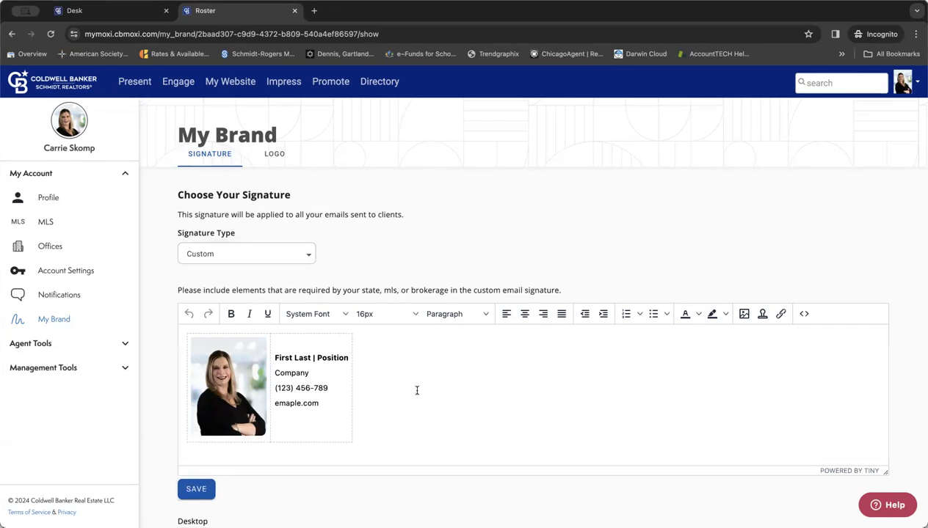
scroll(416, 386, "down", 1)
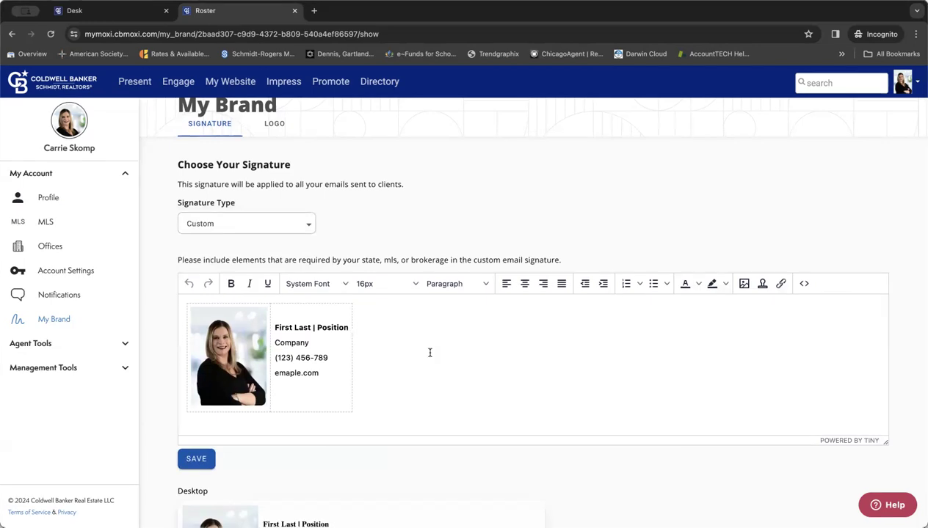
scroll(430, 354, "down", 4)
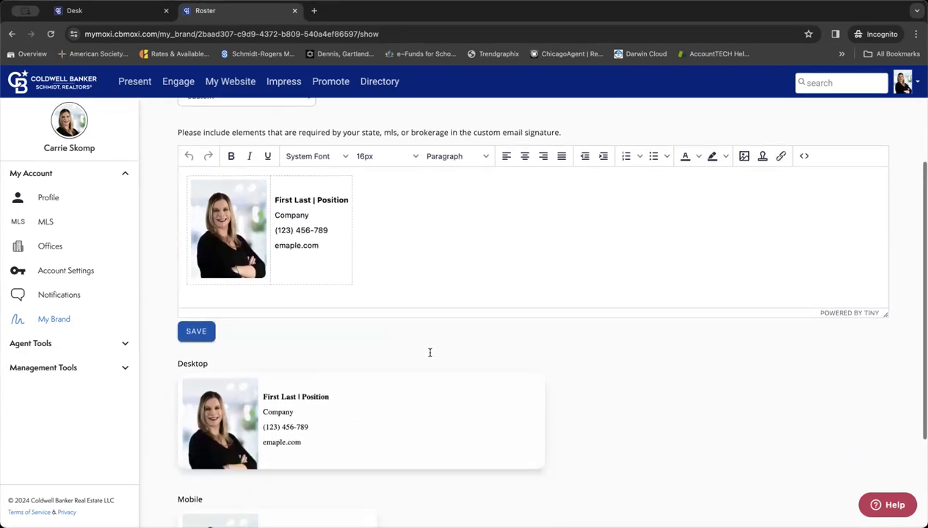
scroll(549, 404, "down", 2)
scroll(427, 462, "up", 2)
scroll(243, 224, "up", 1)
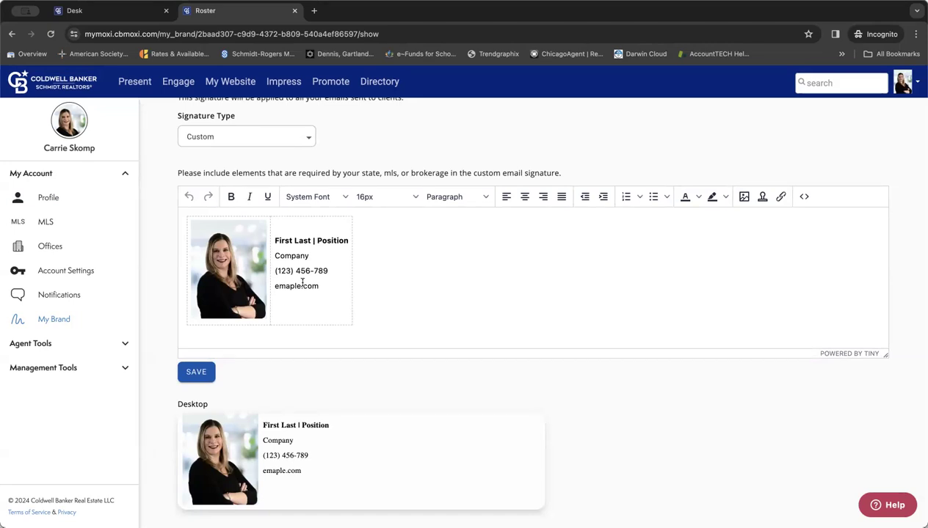
left_click(306, 138)
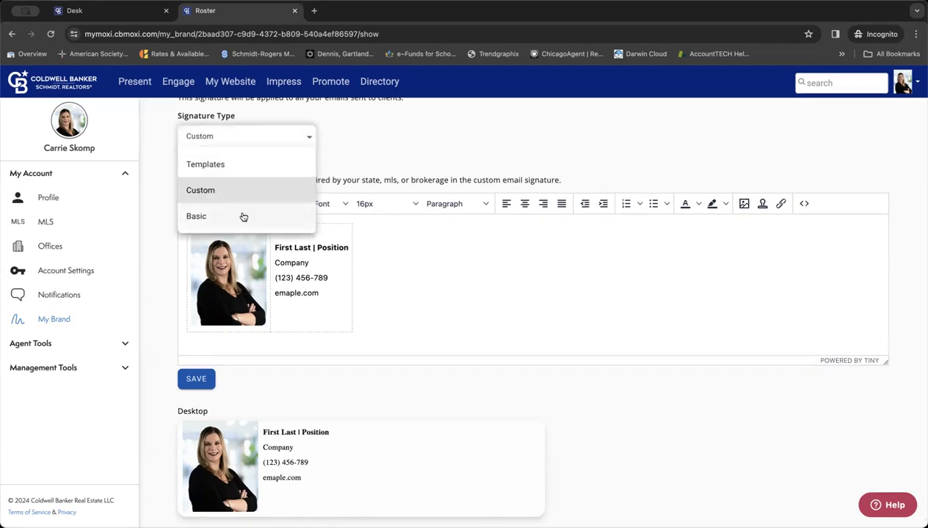
Choose Templates with the Left Aligned layout, comparing the Right and Center Aligned previews.
left_click(236, 166)
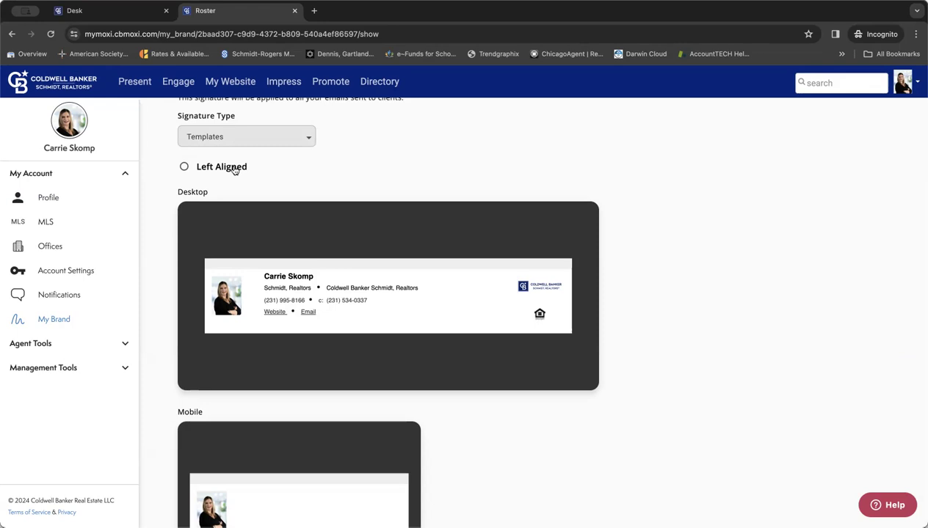
left_click(184, 167)
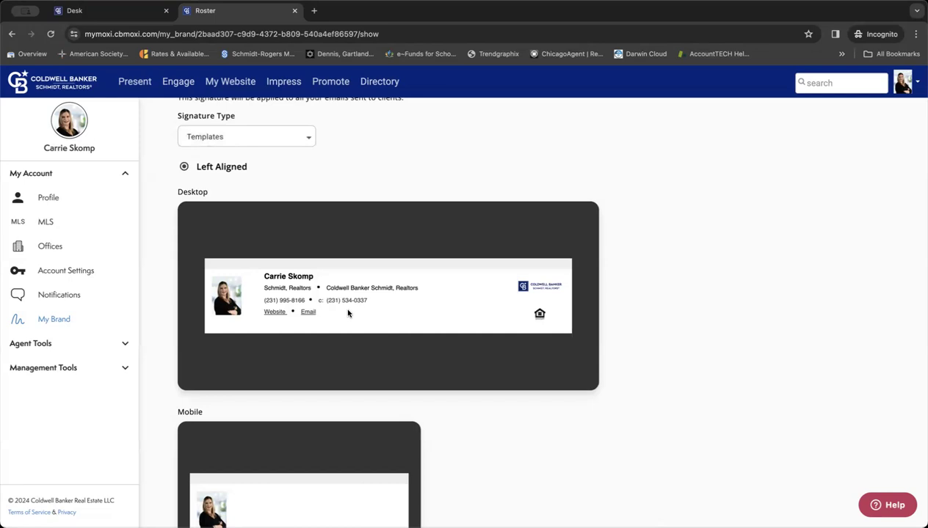
scroll(350, 314, "down", 3)
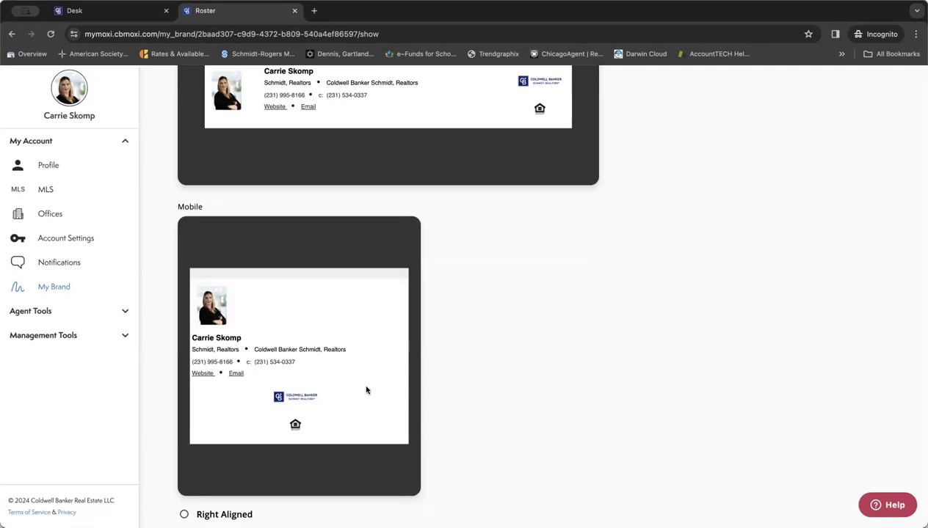
scroll(367, 389, "down", 2)
scroll(237, 438, "down", 6)
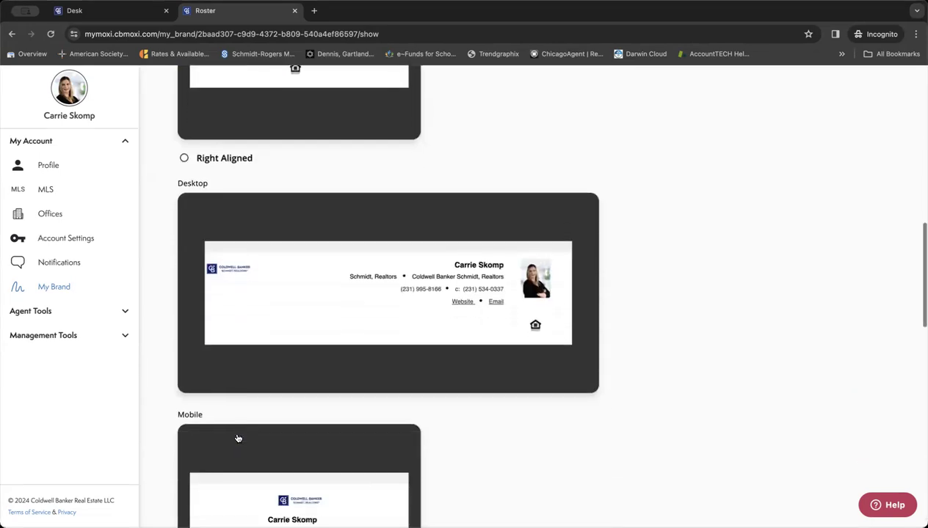
scroll(237, 438, "down", 1)
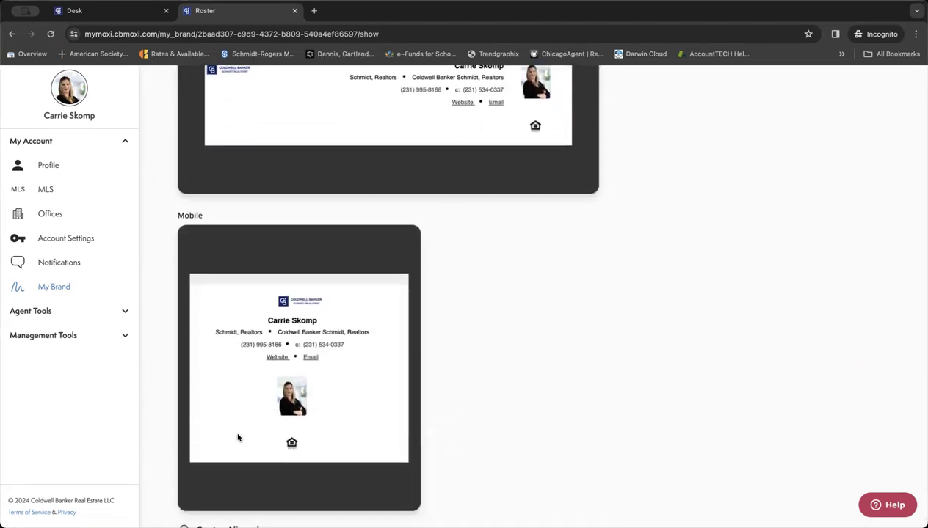
scroll(237, 438, "down", 2)
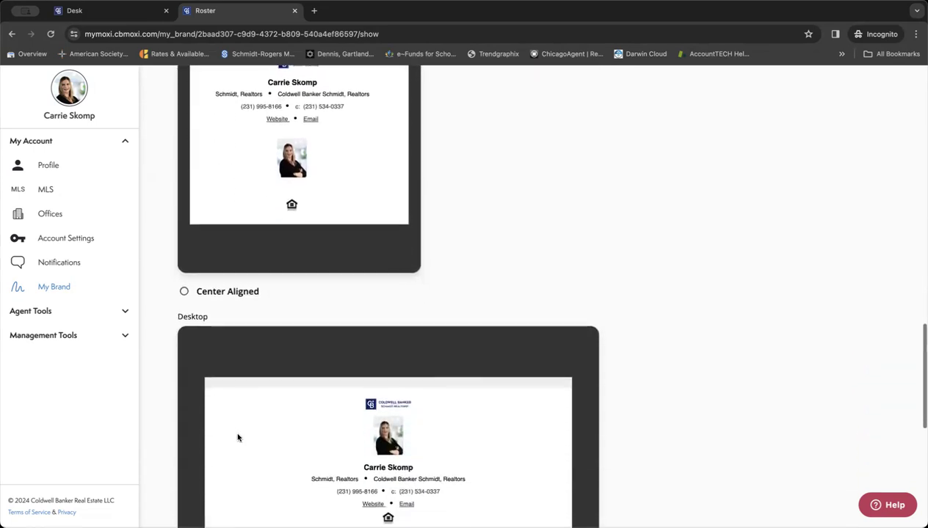
scroll(237, 438, "down", 2)
scroll(237, 438, "down", 2)
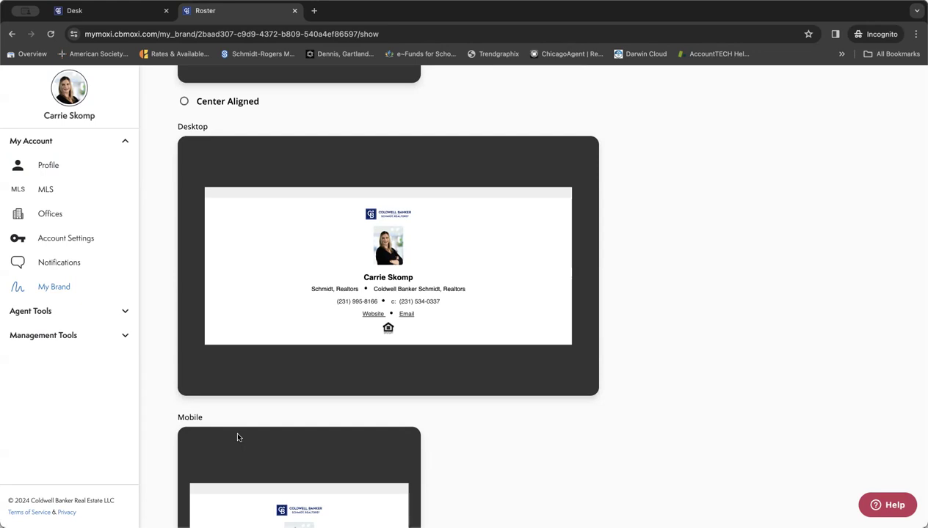
scroll(237, 438, "up", 15)
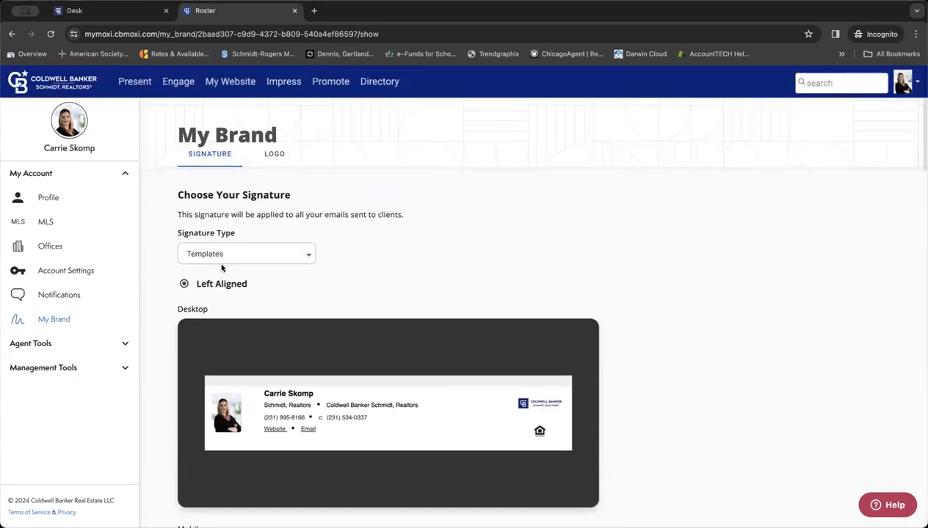
Switch the Signature Type to Custom and keep it on Custom.
left_click(265, 262)
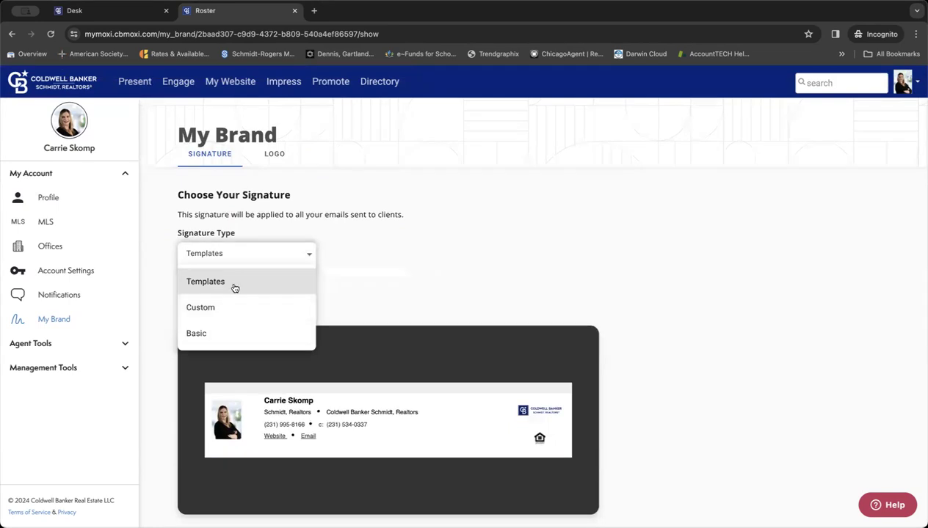
left_click(217, 308)
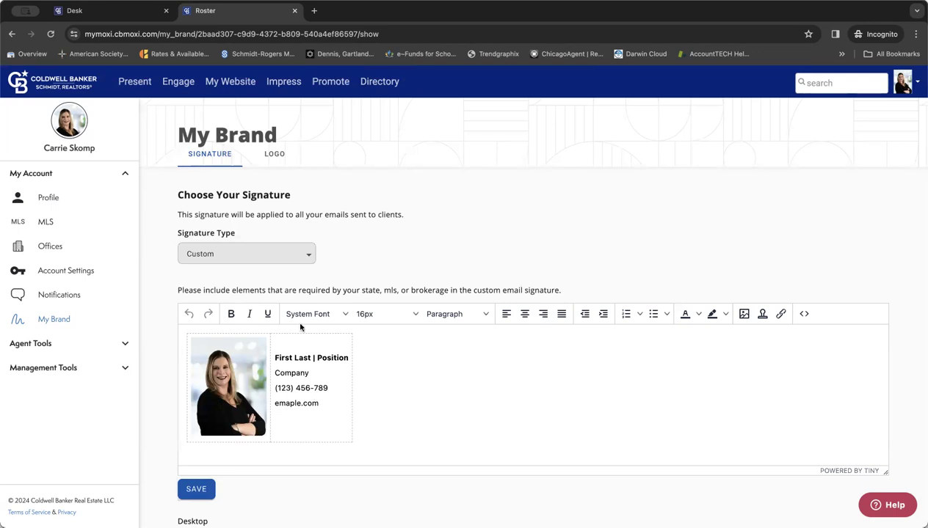
left_click(276, 257)
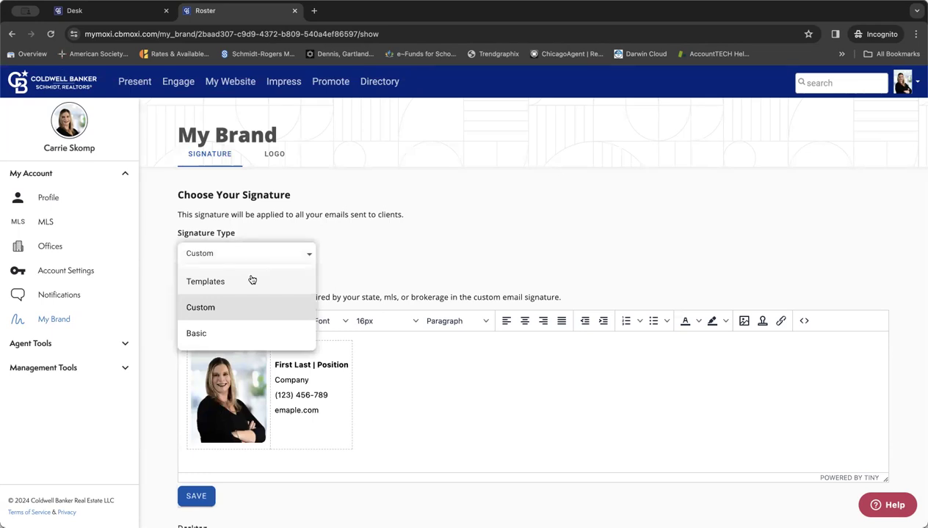
left_click(349, 206)
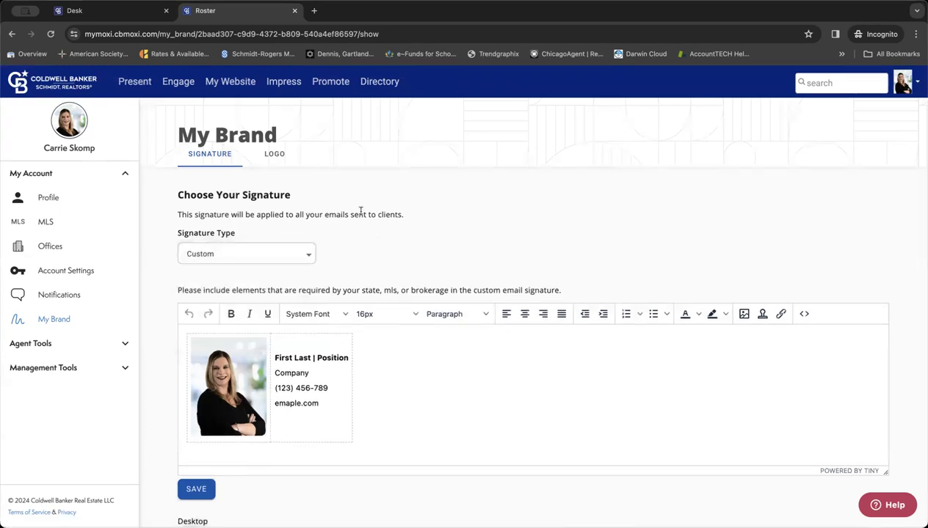
Check the LOGO upload area, then reload My Brand to show the Templates signature.
left_click(275, 163)
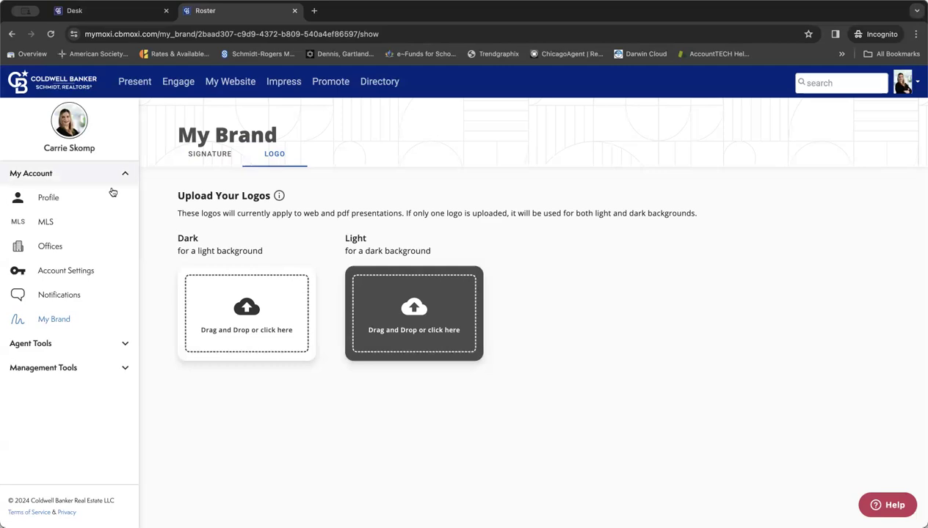
left_click(65, 321)
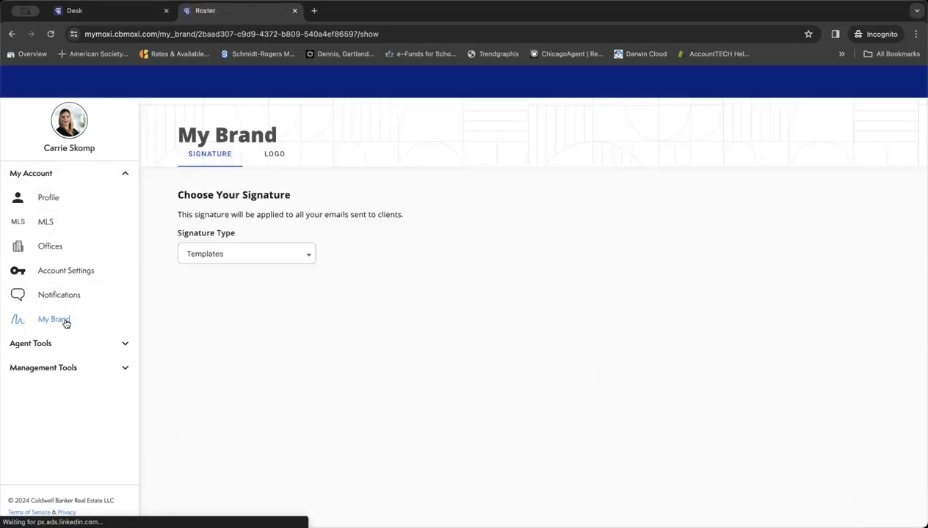
left_click(307, 254)
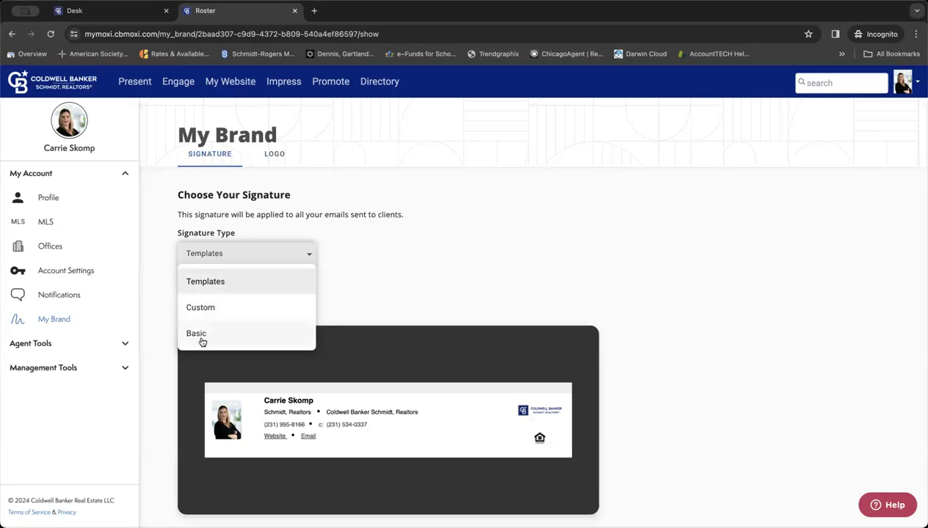
left_click(352, 280)
scroll(346, 293, "down", 2)
scroll(345, 308, "down", 3)
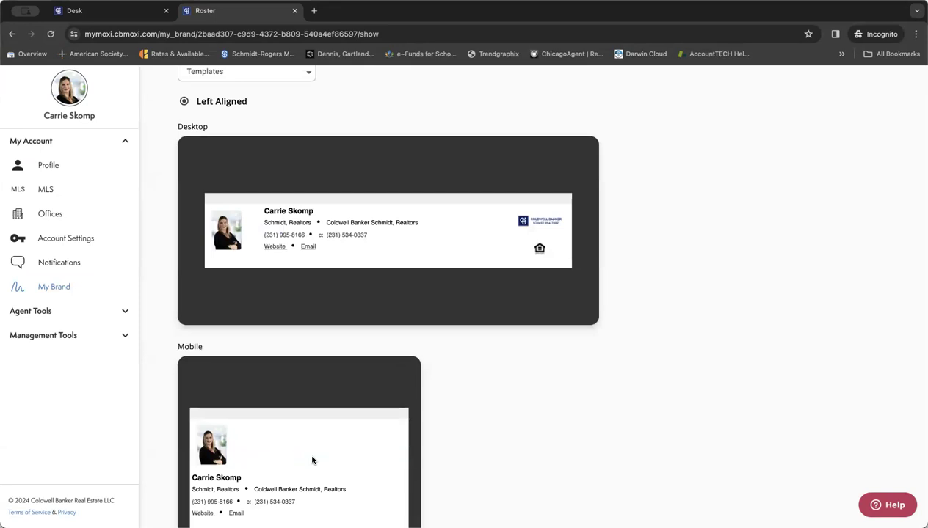
scroll(312, 460, "up", 4)
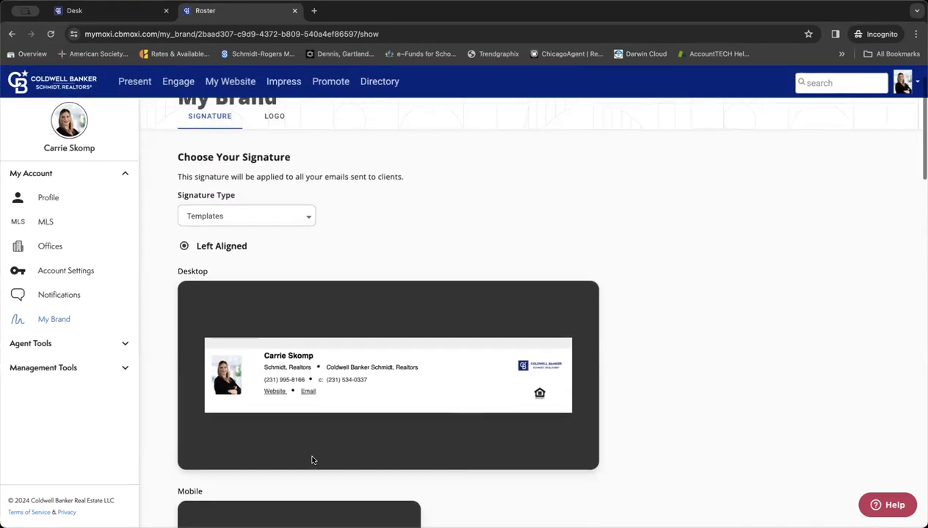